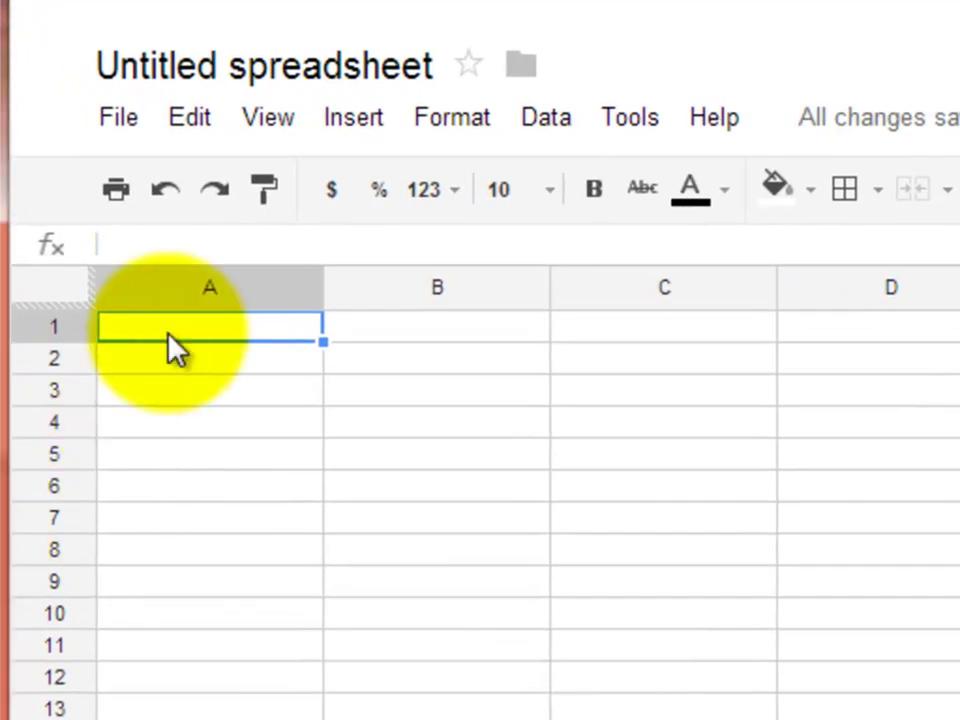
- Enter the headers First, Middle and Last in A1–C1, and start typing Full Name in E1
double_click(171, 330)
text(Flrst)
key(Tab)
text(Middle)
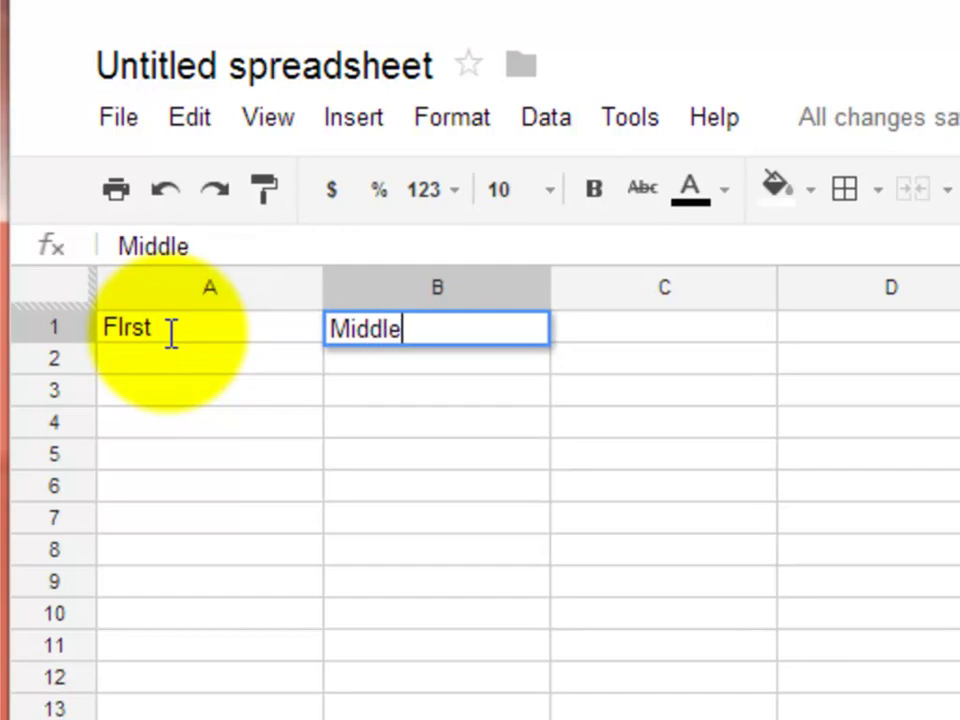
key(Tab)
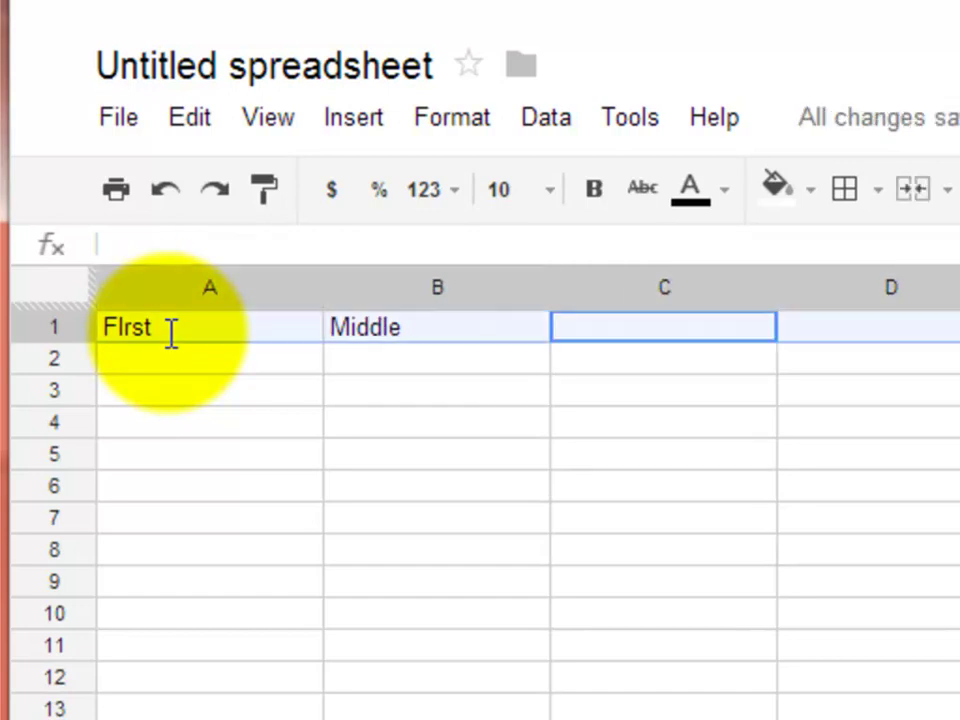
text(Last)
key(Tab)
key(Tab)
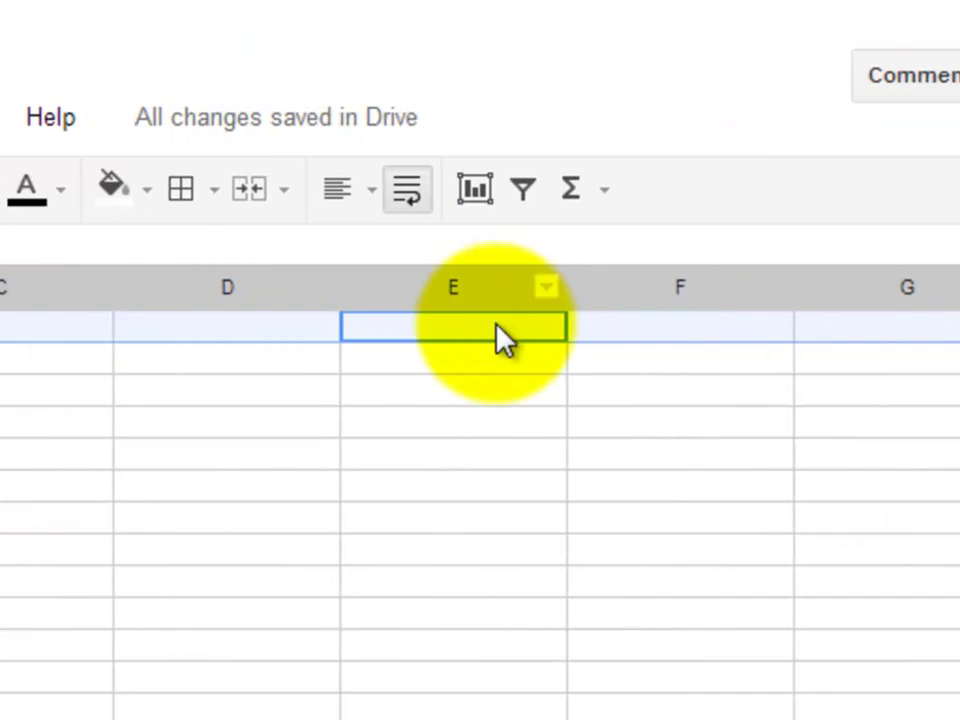
click(497, 345)
text(Full Name)
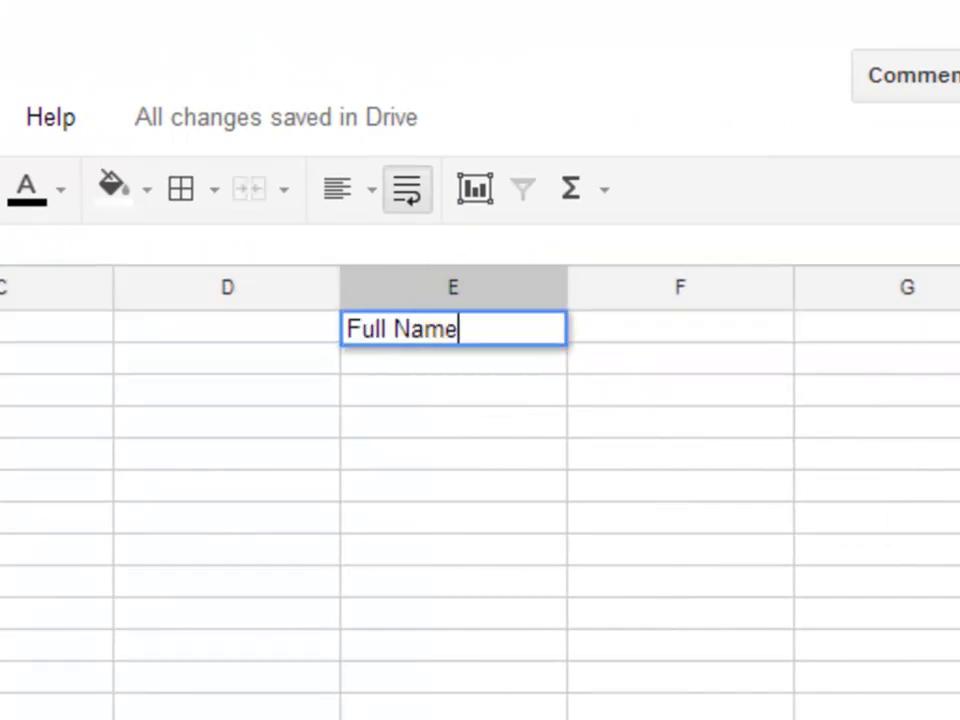
- Commit the Full Name header in E1, leaving column D empty
key(Return)
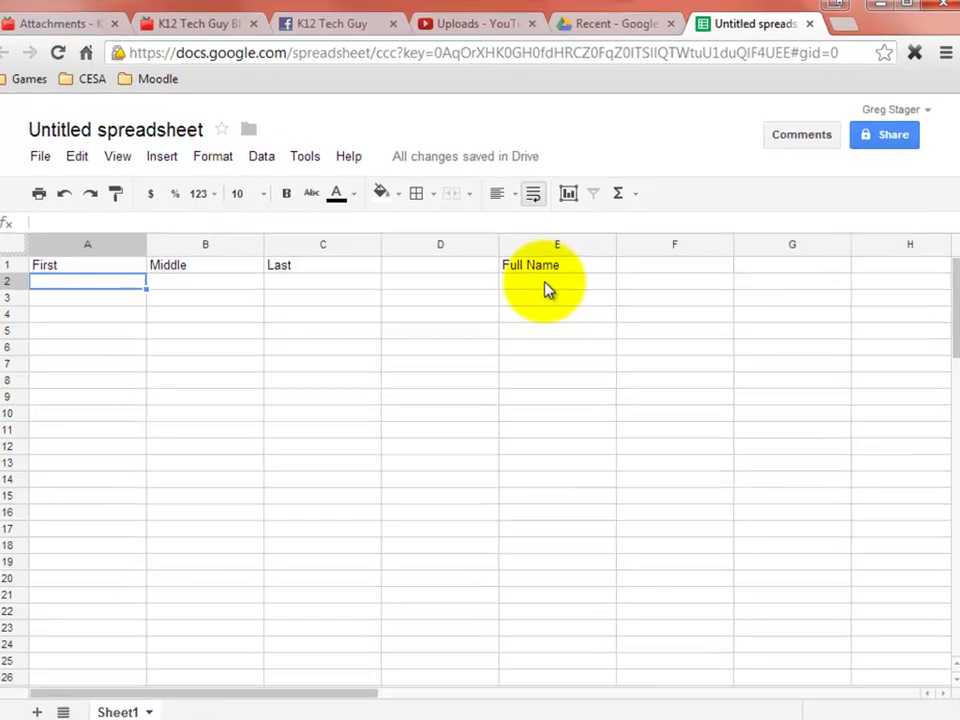
- Begin the formula =concatenate in cell E2
click(550, 280)
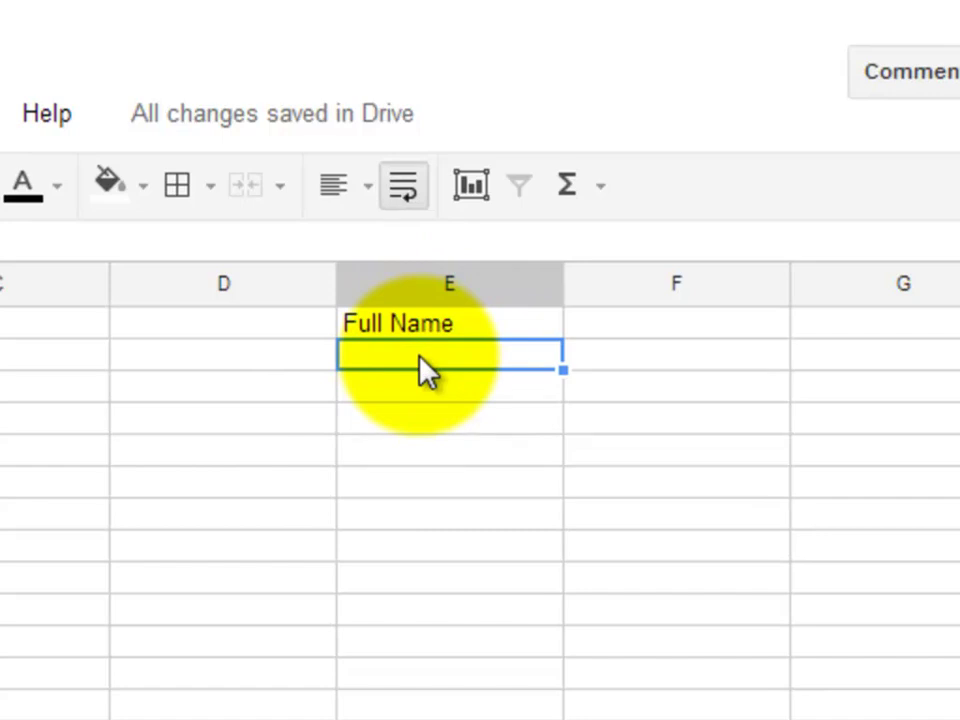
text(=)
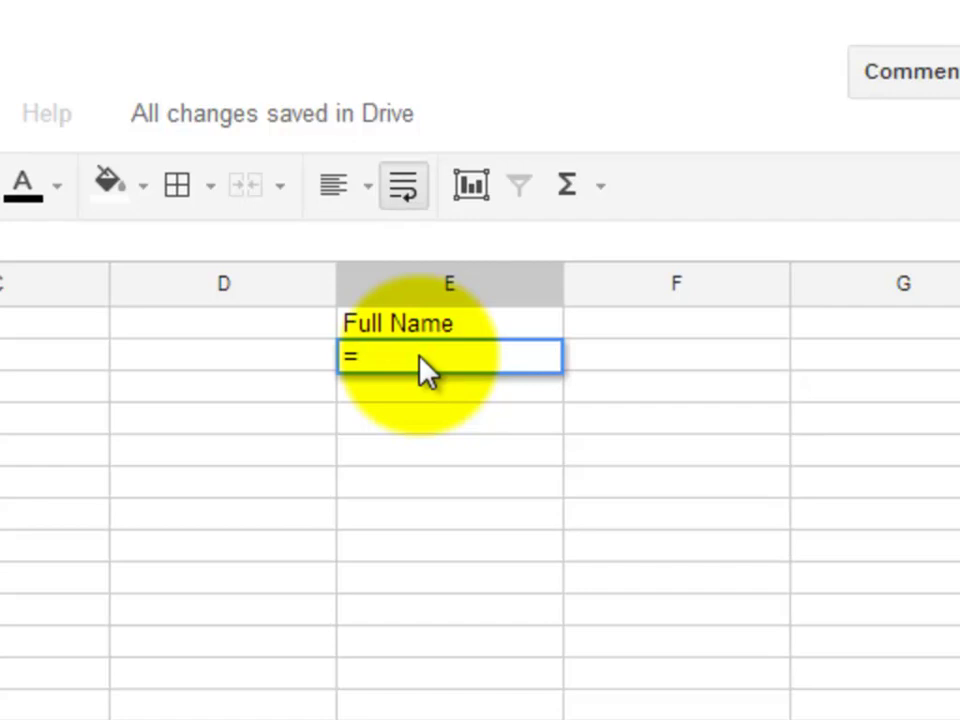
text(concatena)
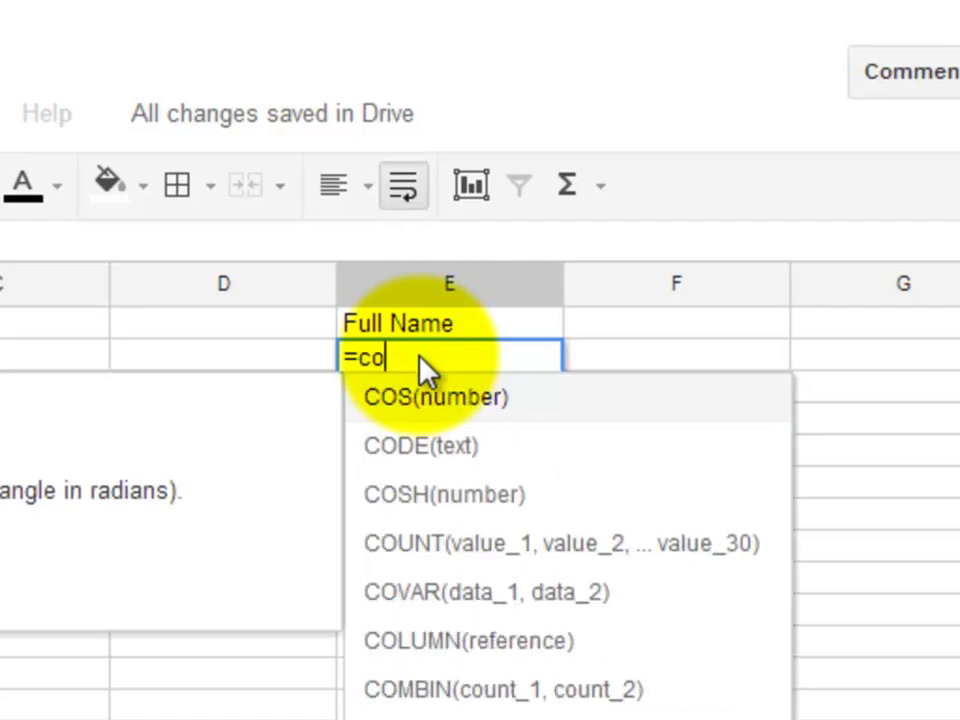
text(te)
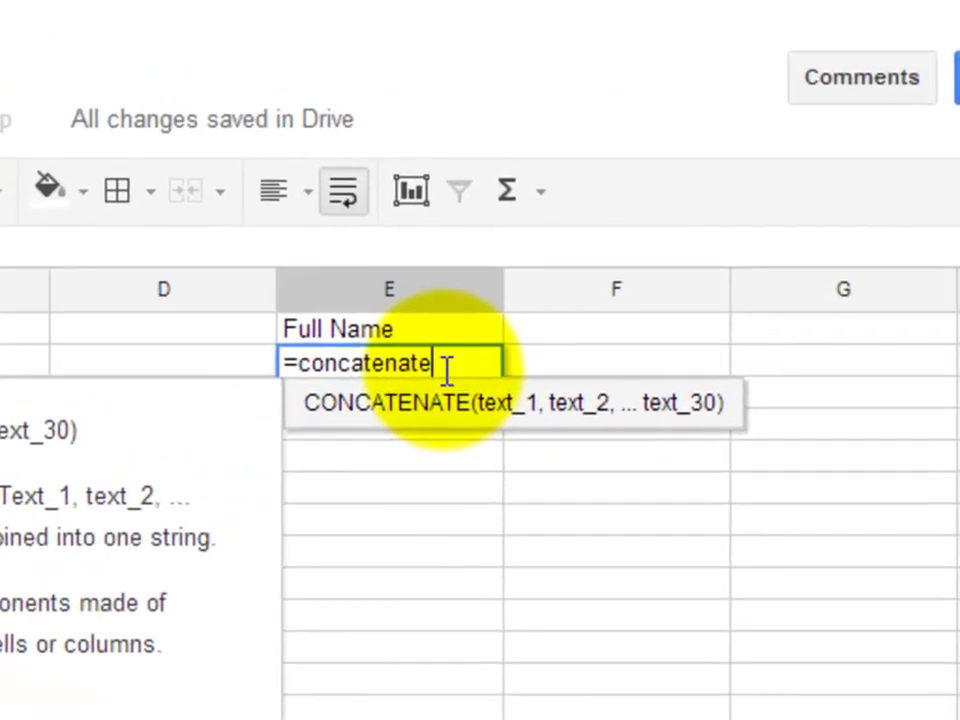
- Extend the E2 formula to =concatenate(a2, with A2 as the first argument
text(()
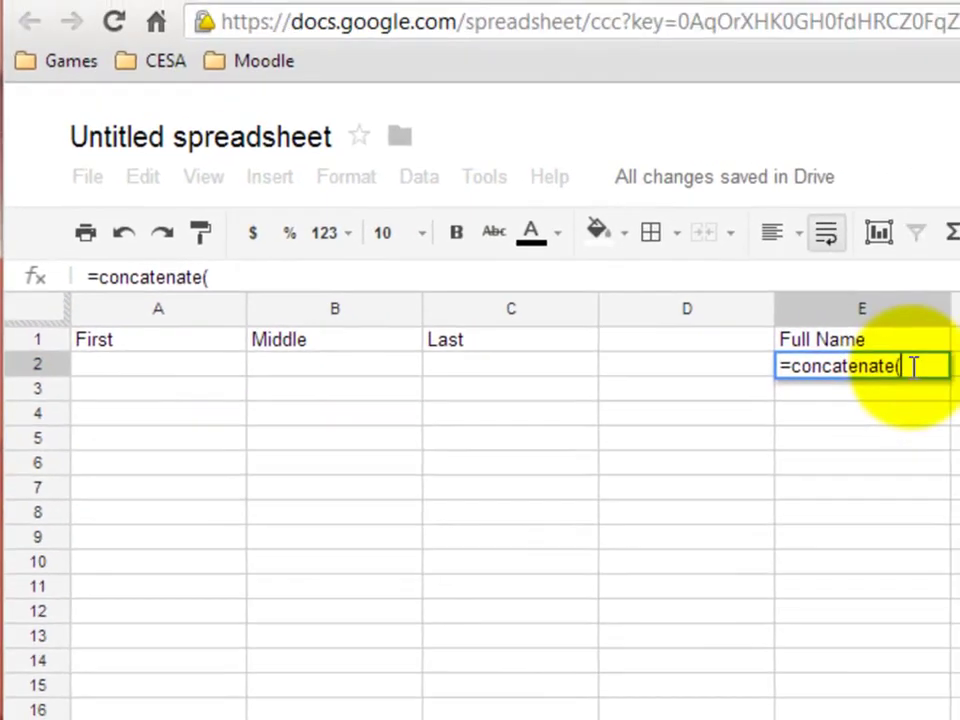
text(a2)
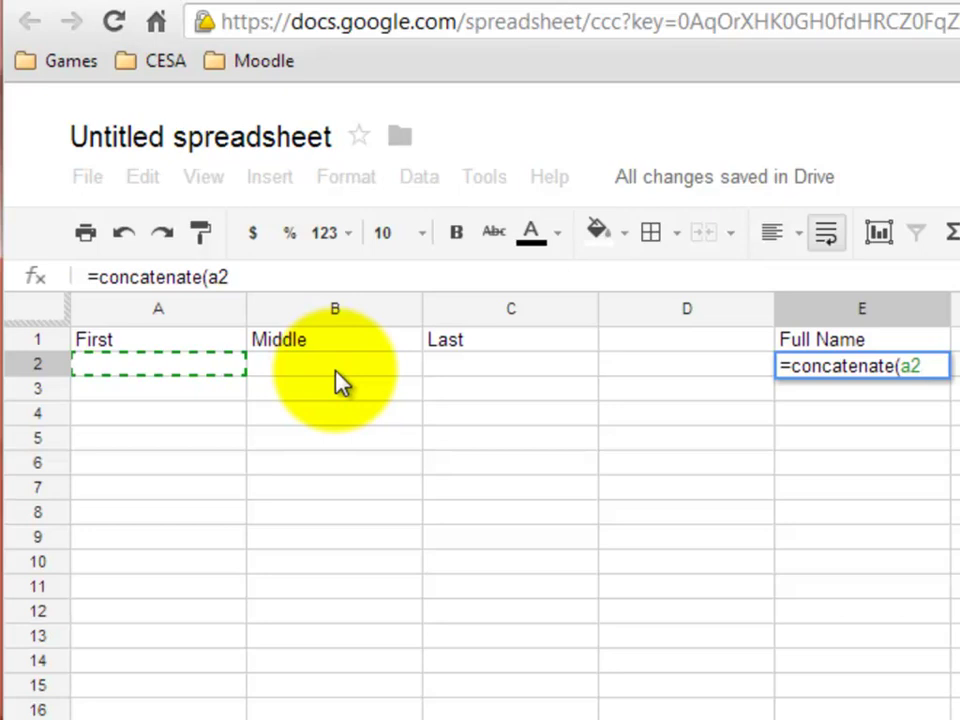
text(,)
- Add the " ", b2, " ", c2 arguments to the E2 formula
text(" ")
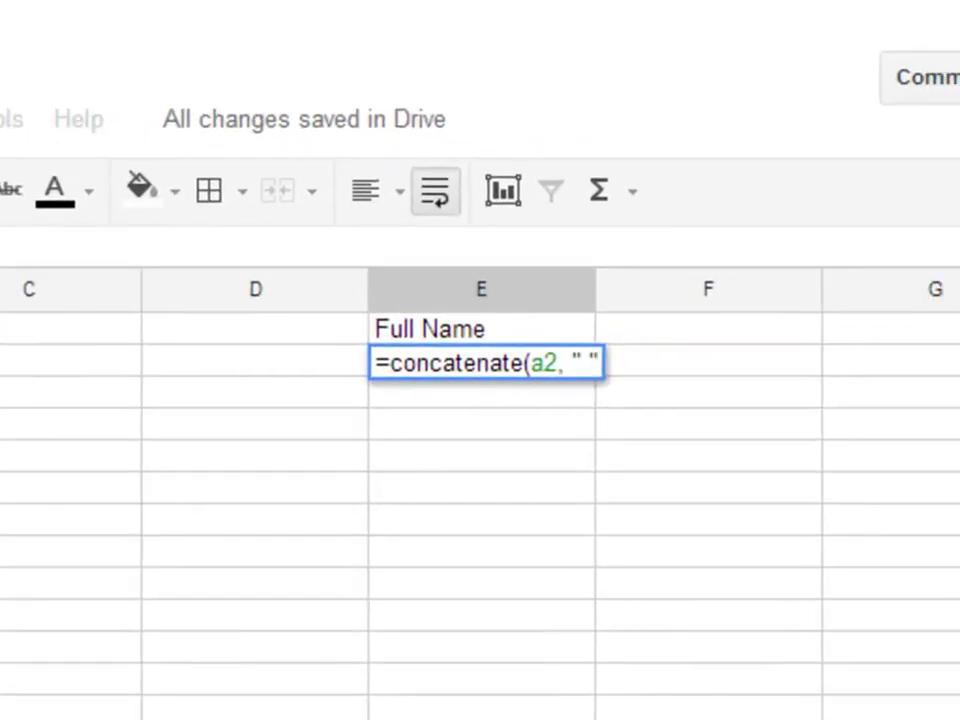
text(,)
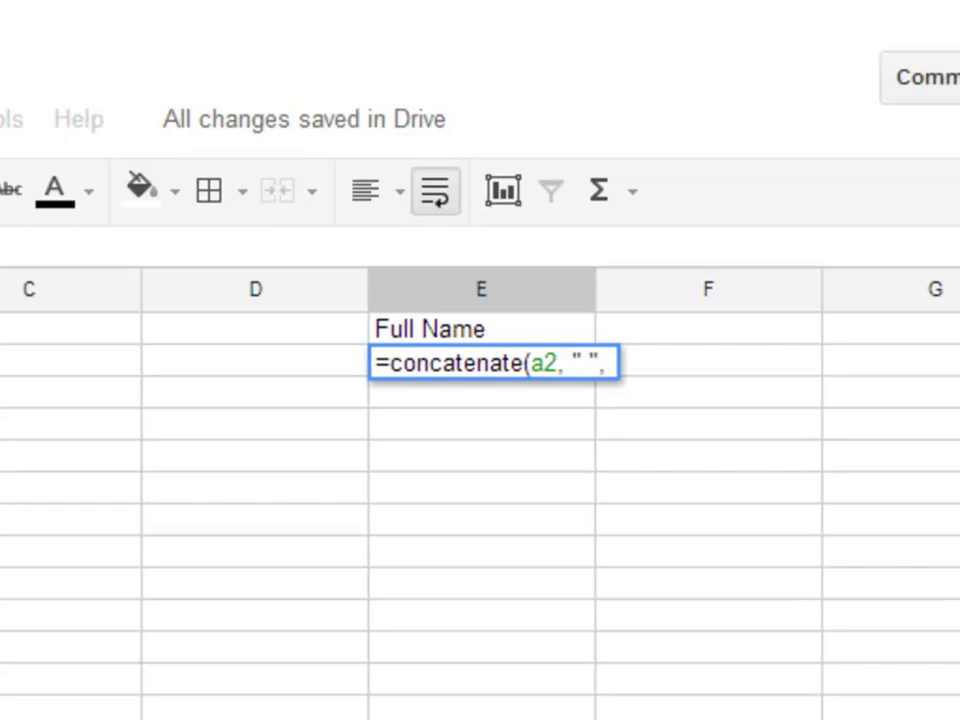
text(b2)
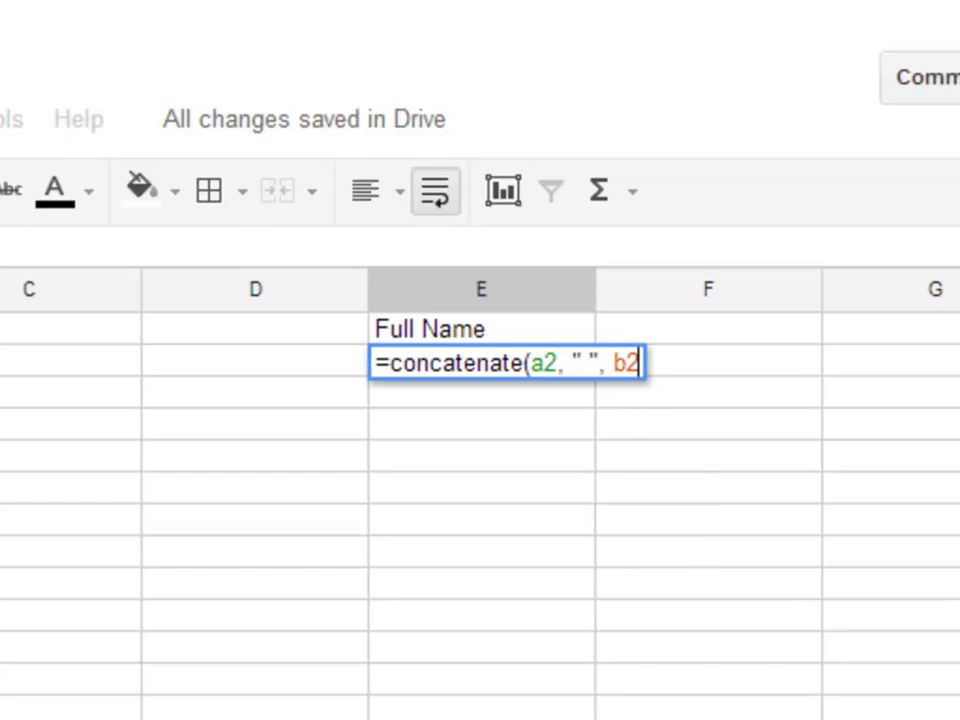
text(,)
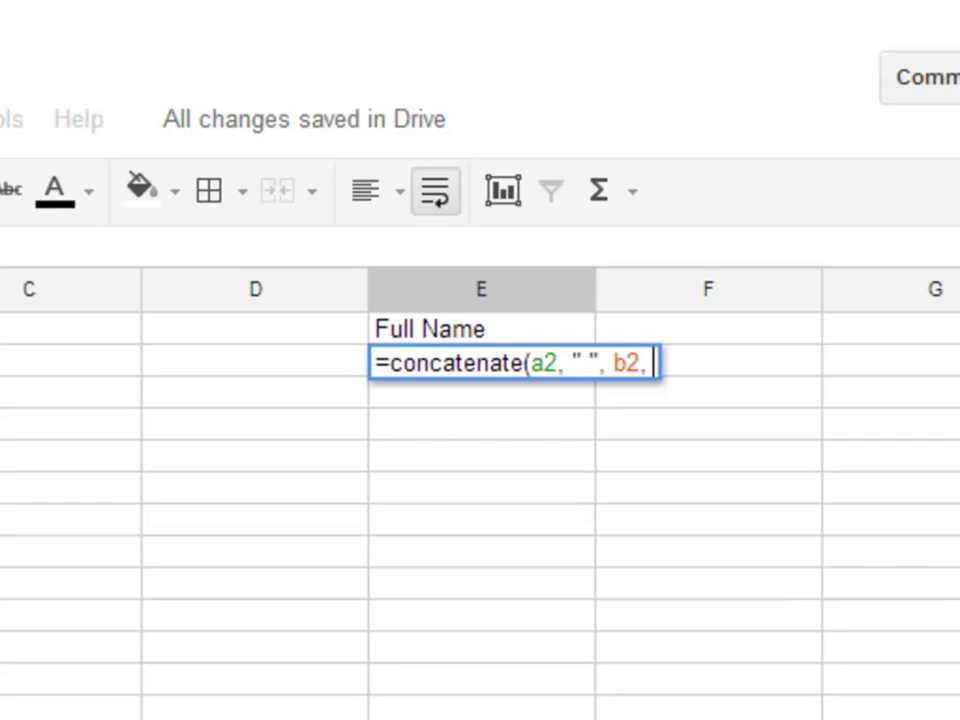
text( ")
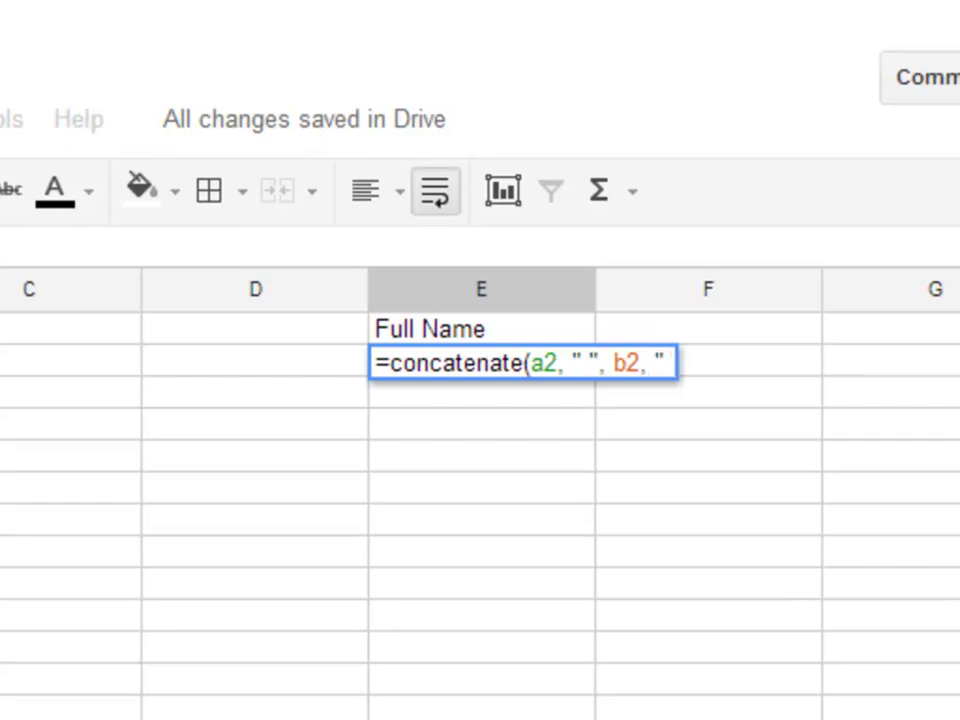
text( ")
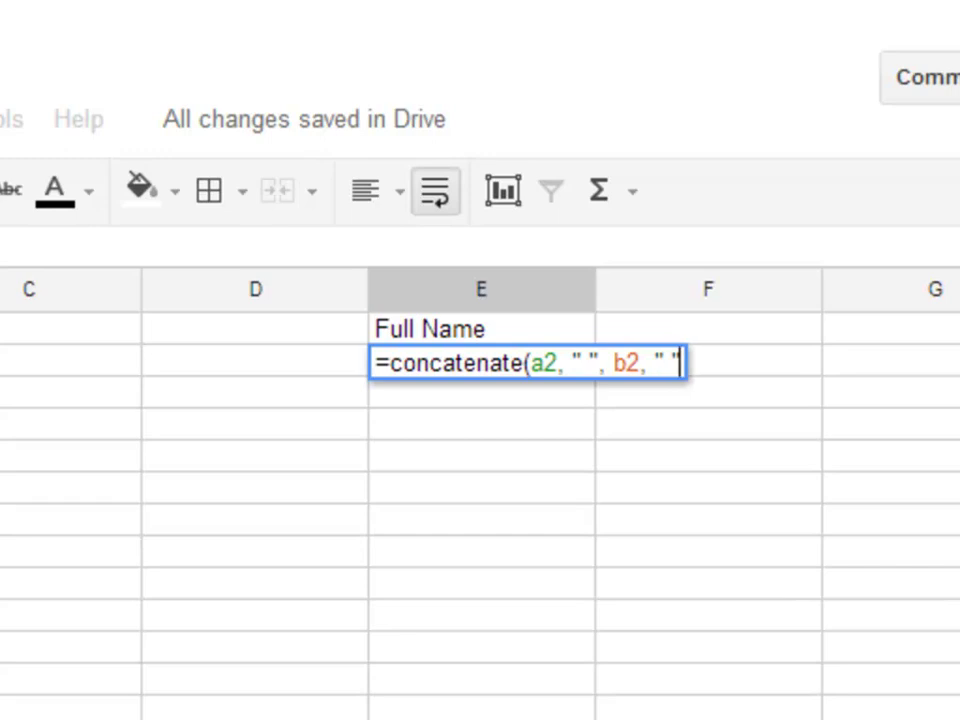
text(,)
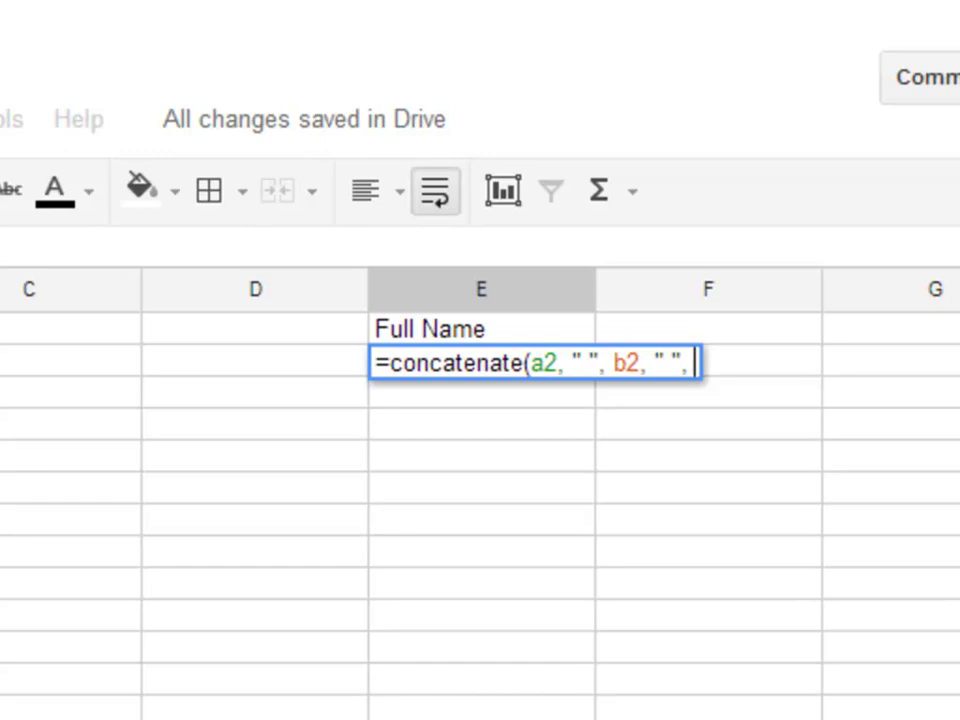
text( c2)
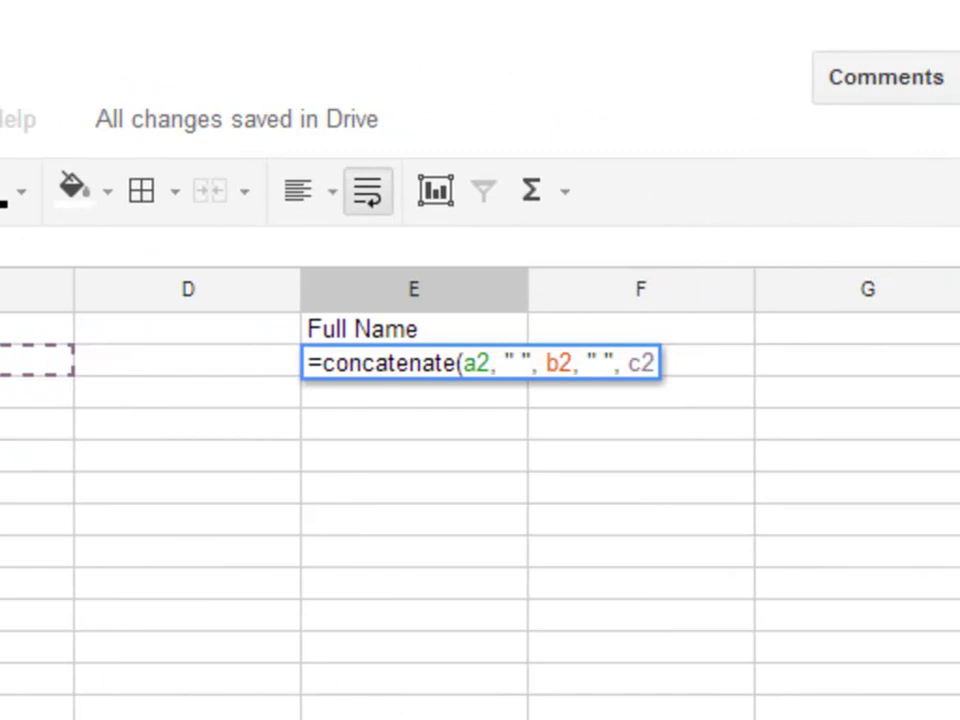
- Close and commit =concatenate(A2, " ", B2, " ", C2) in E2, then reselect E2 to verify it
text())
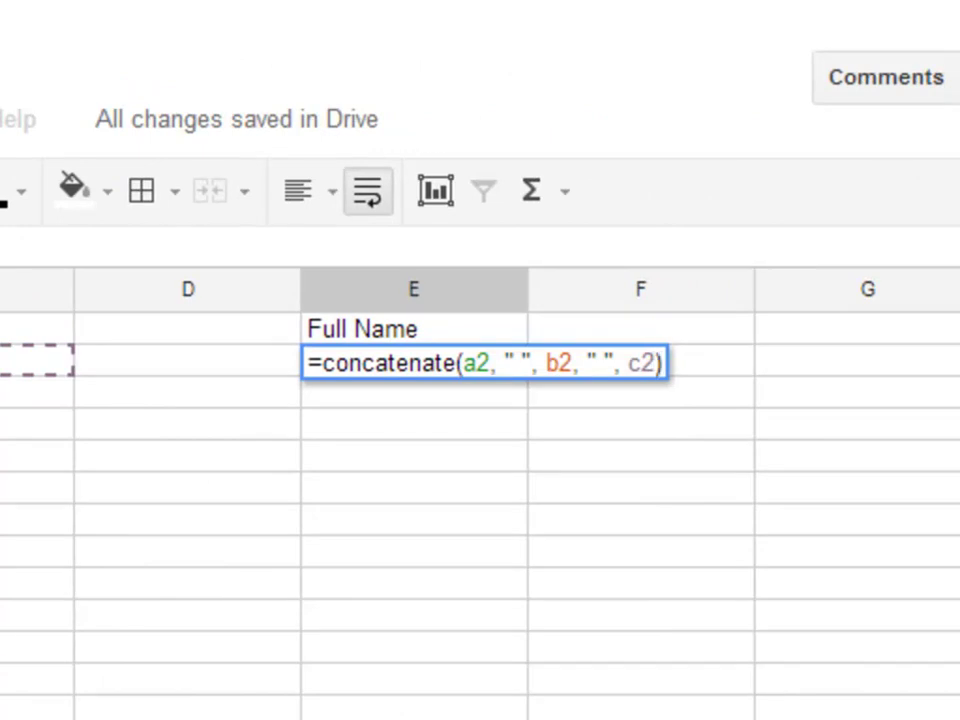
click(640, 360)
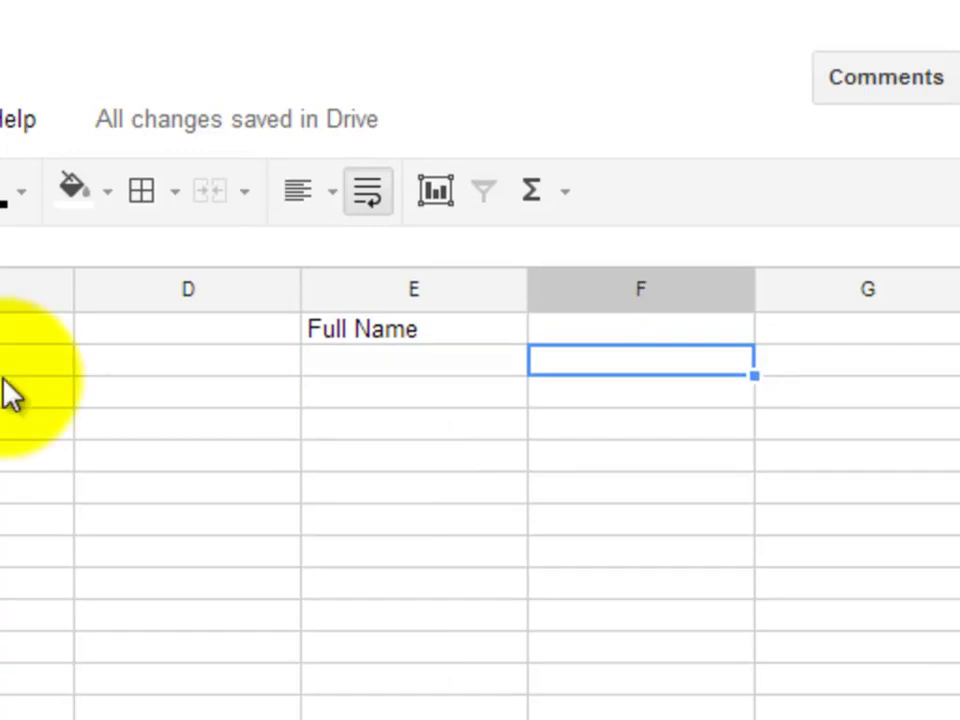
click(388, 375)
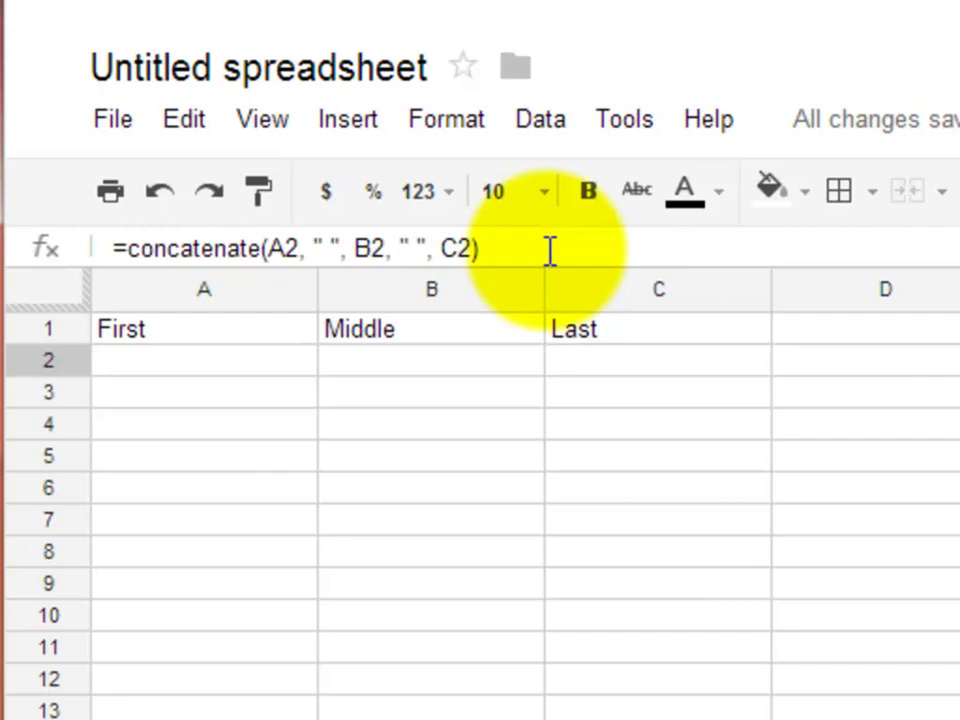
- Open the View menu and close it again without changing any display option
click(280, 130)
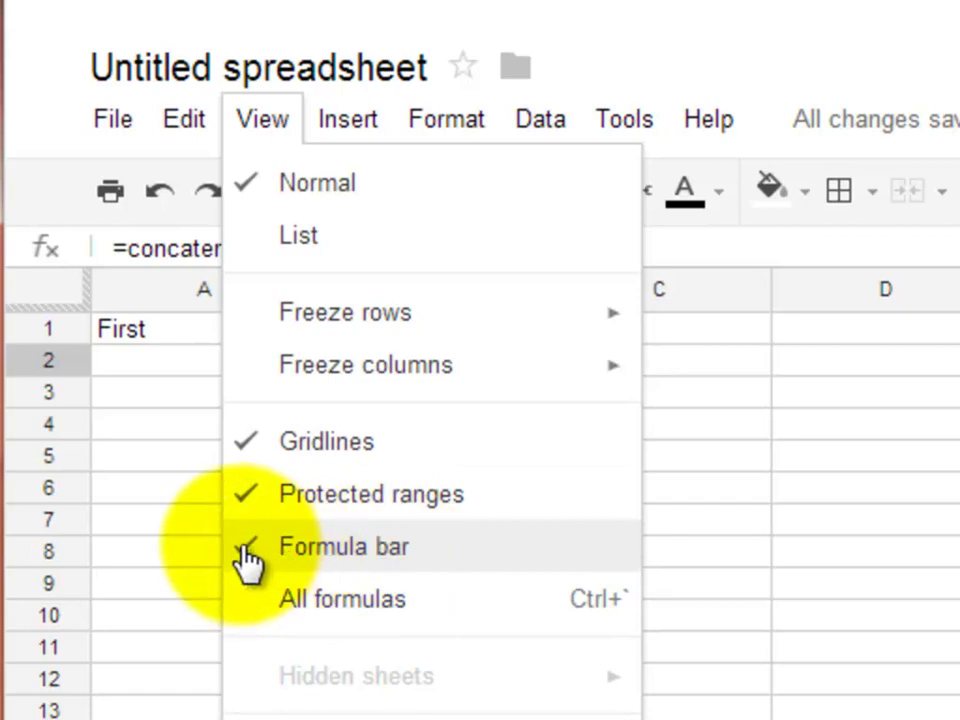
click(257, 132)
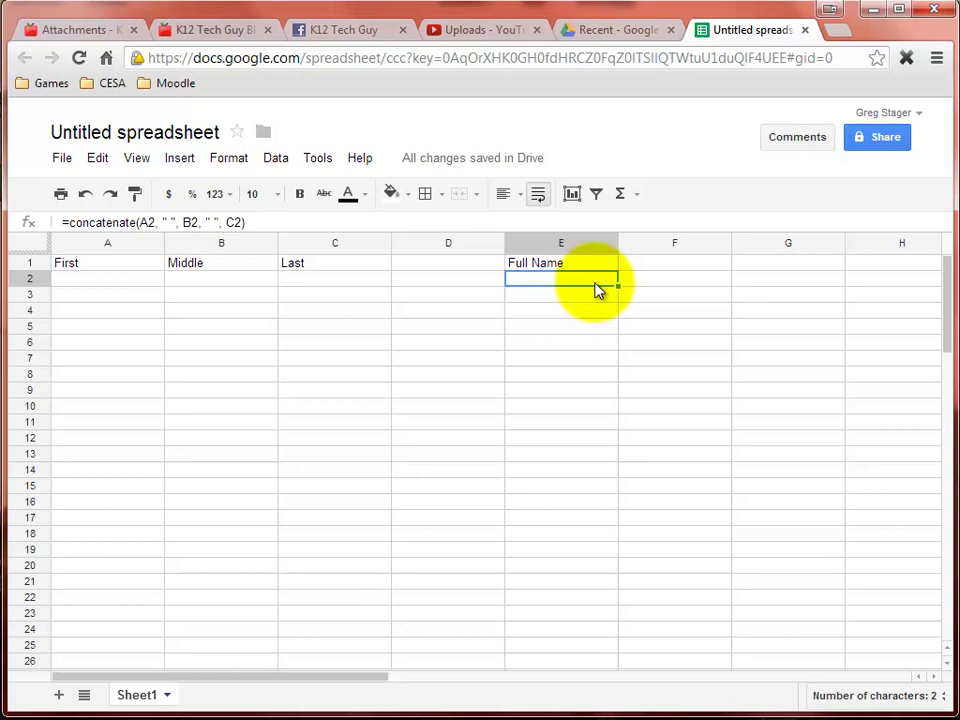
click(570, 300)
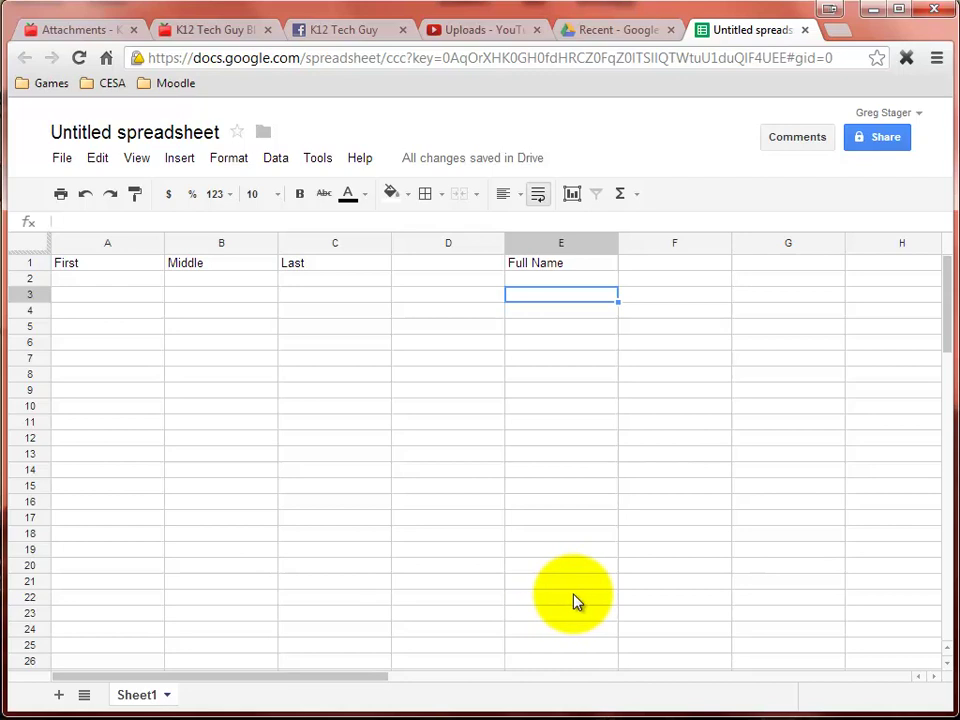
click(574, 283)
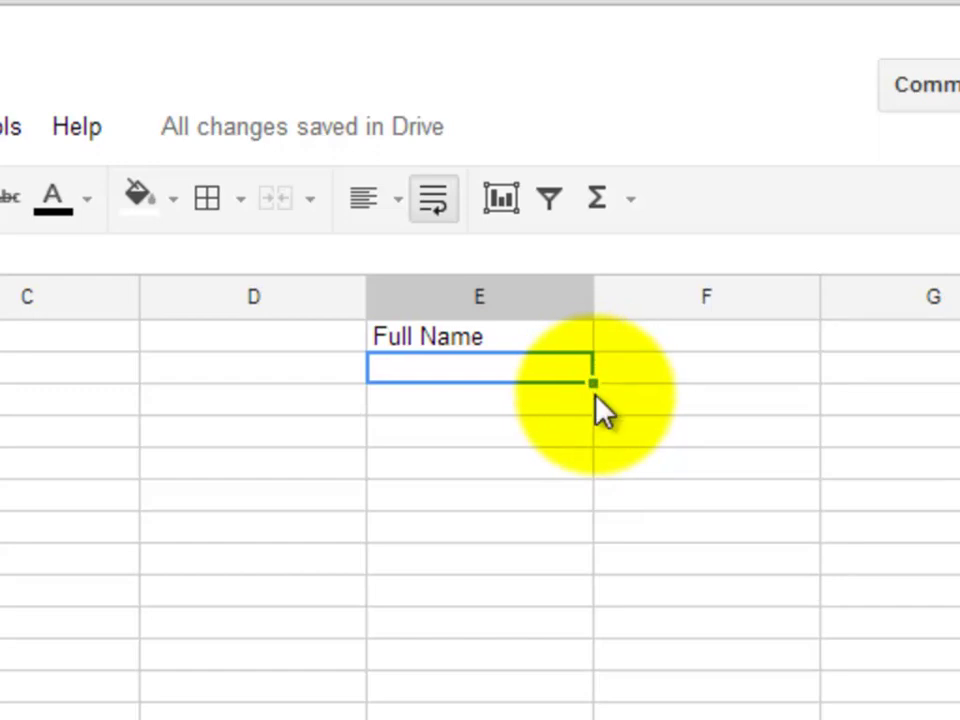
- Fill the E2 concatenate formula down column E to row 11 and check the copied formulas
drag(592, 382, 580, 636)
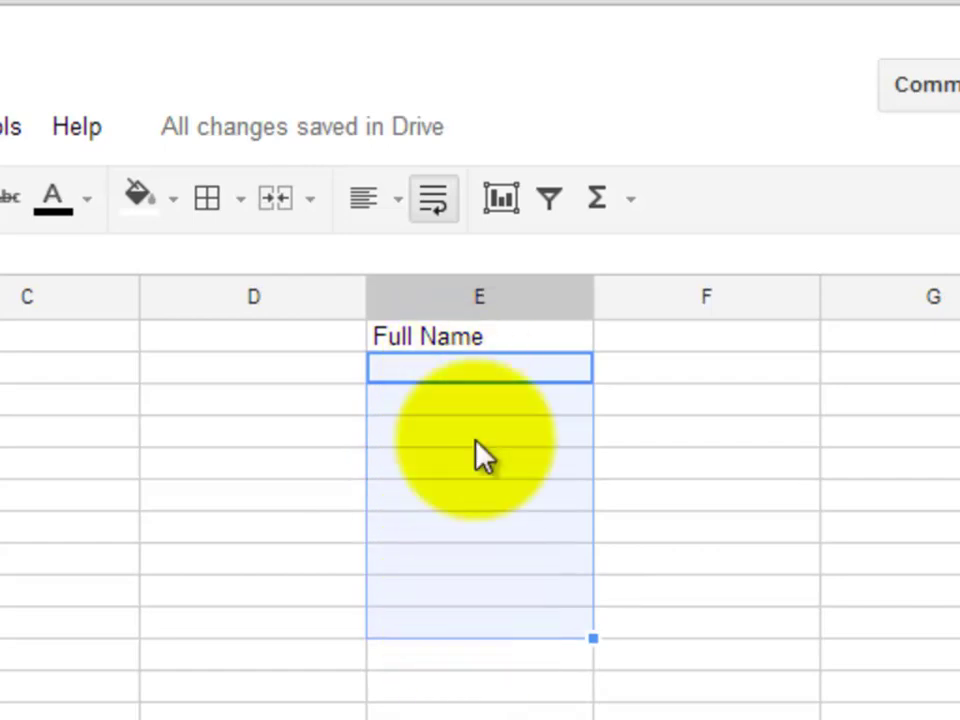
click(492, 370)
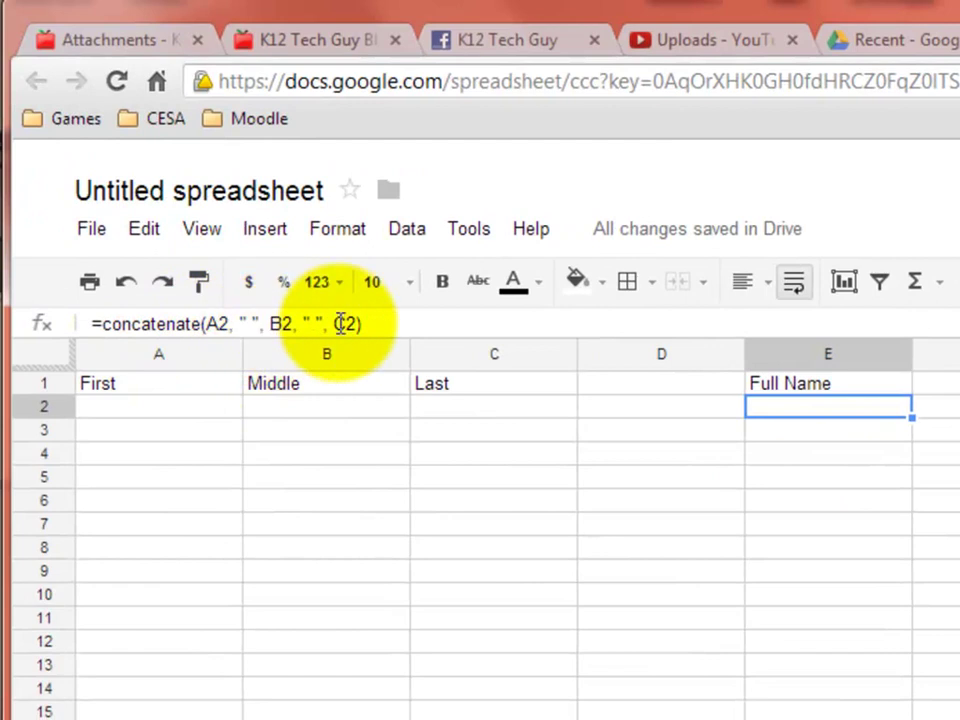
click(810, 441)
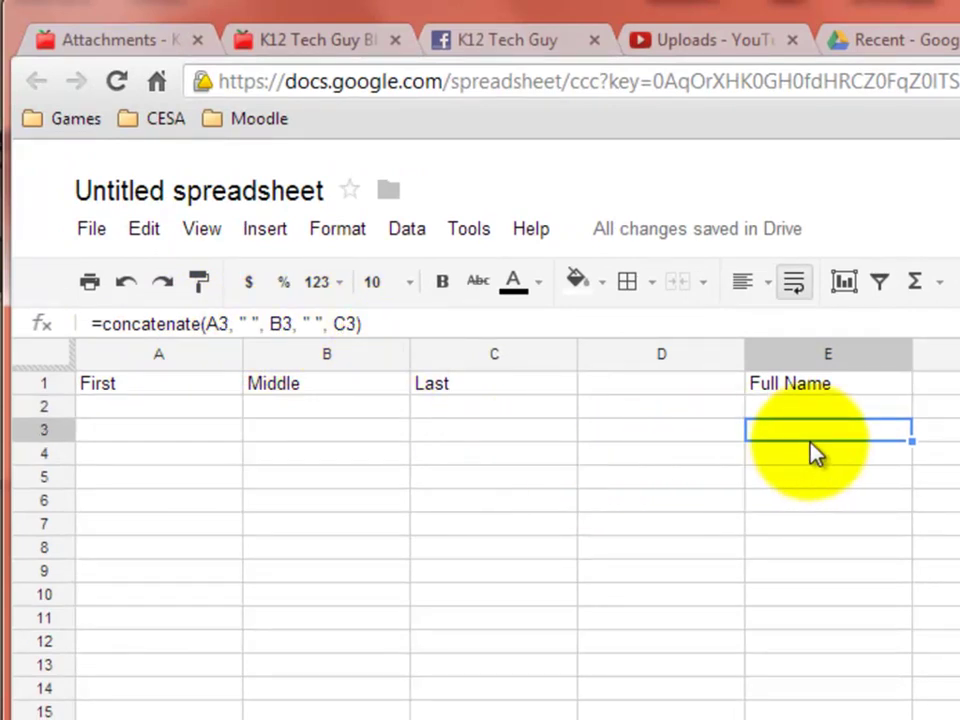
key(Down)
key(Down)
key(Down)
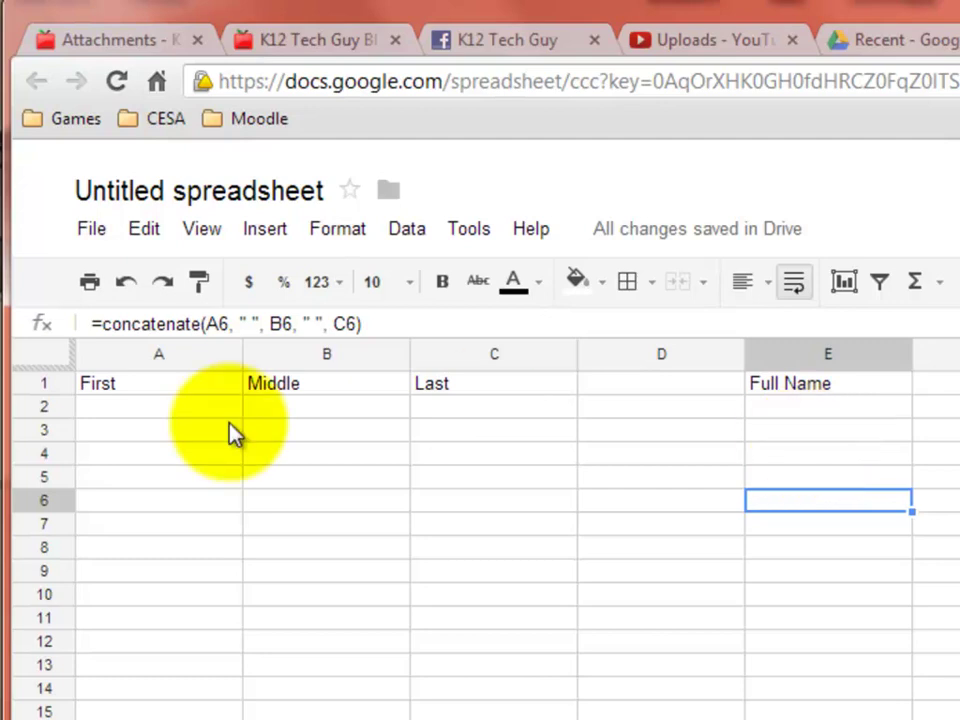
- Enter a sample first, middle and last name in A2–C2 and widen column E to fit
click(153, 410)
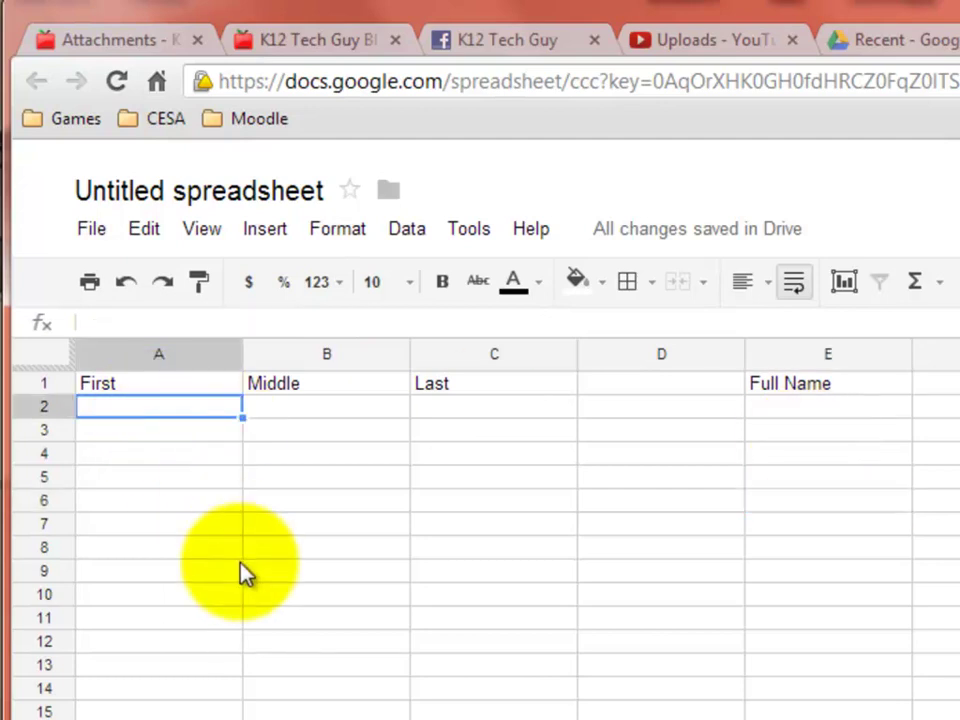
text(Alan)
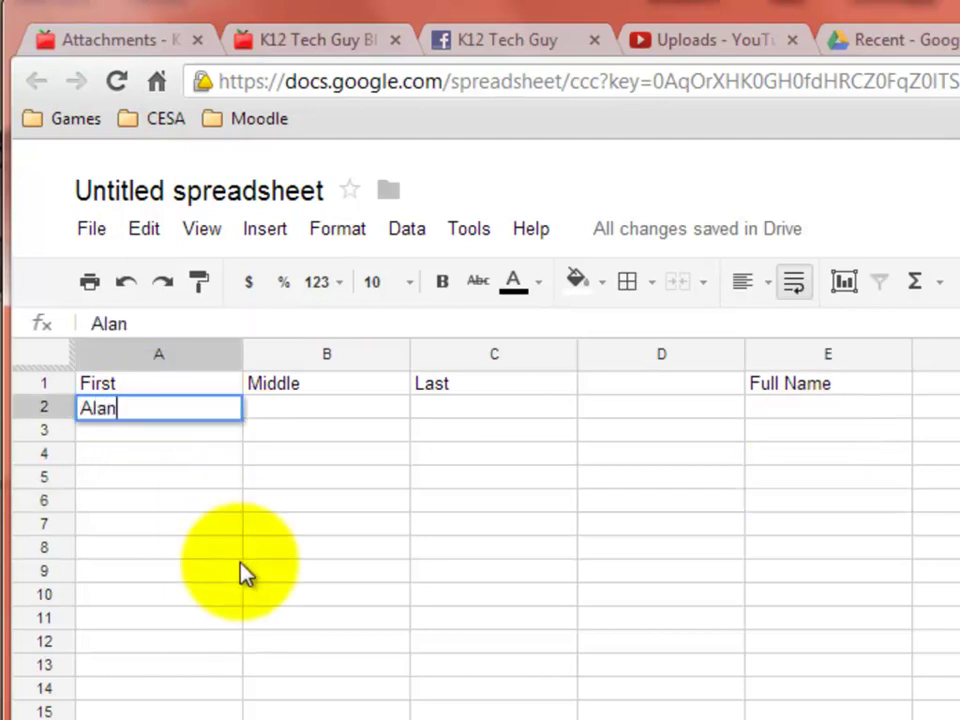
key(Tab)
text(Robert)
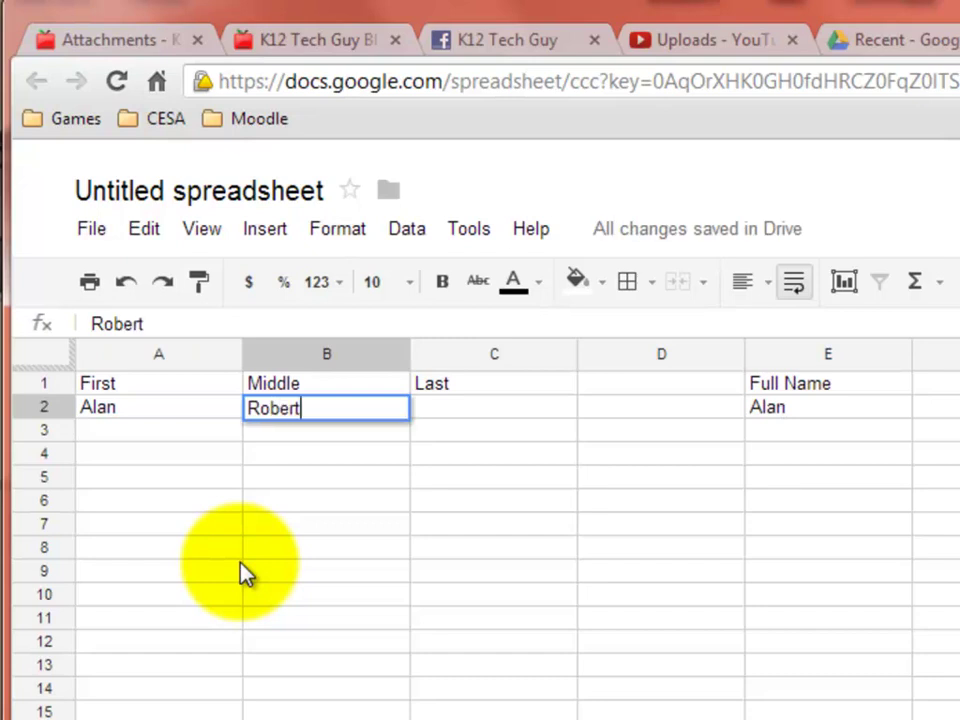
key(Tab)
text(Johnson)
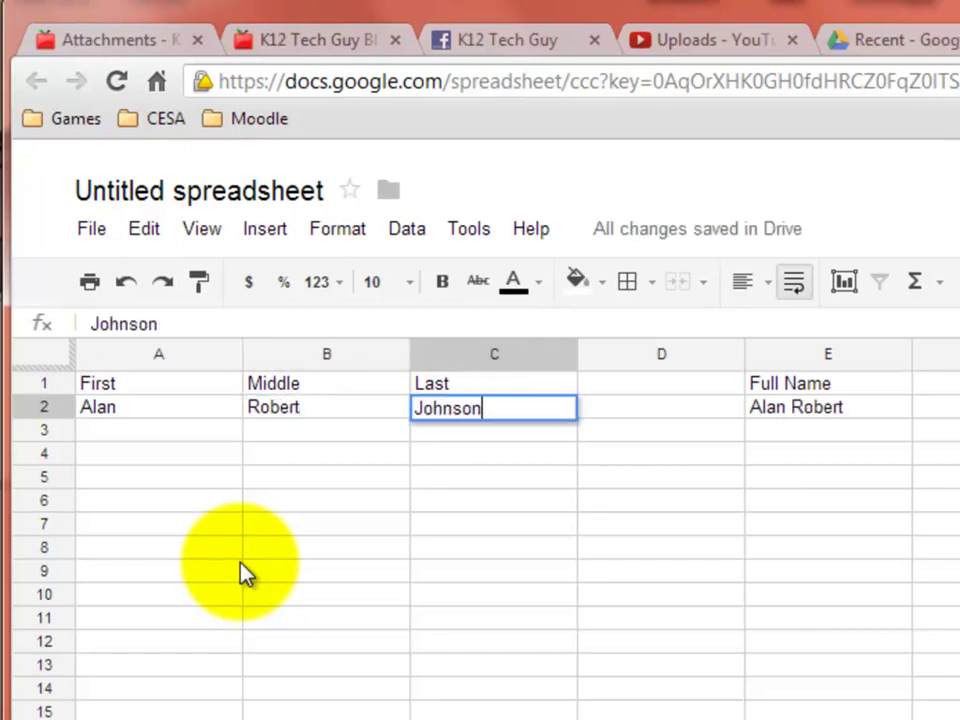
key(Tab)
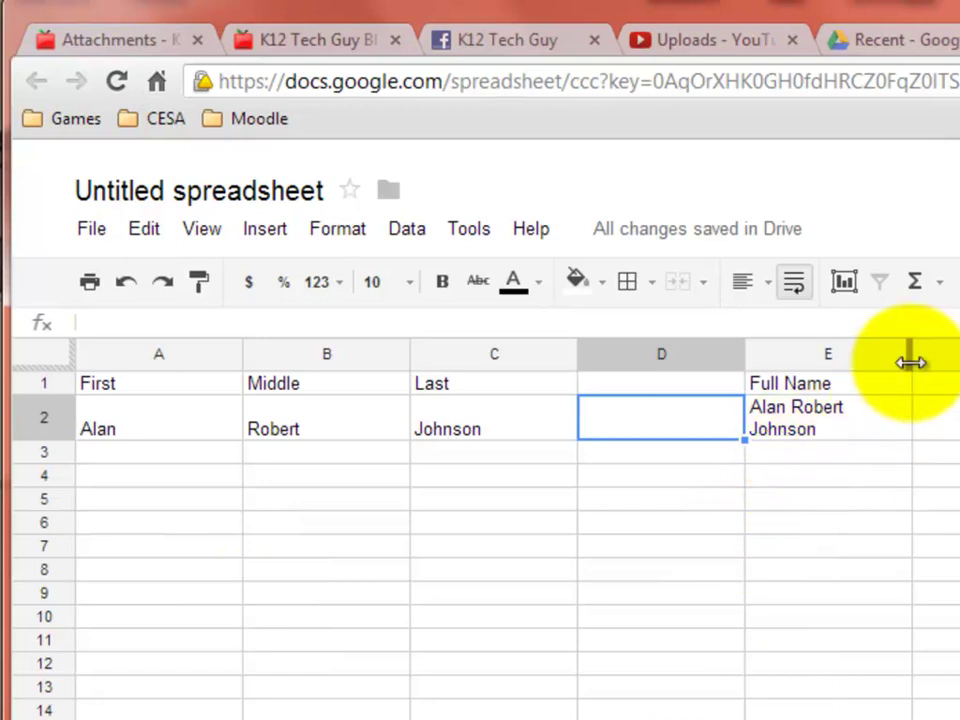
drag(911, 360, 959, 363)
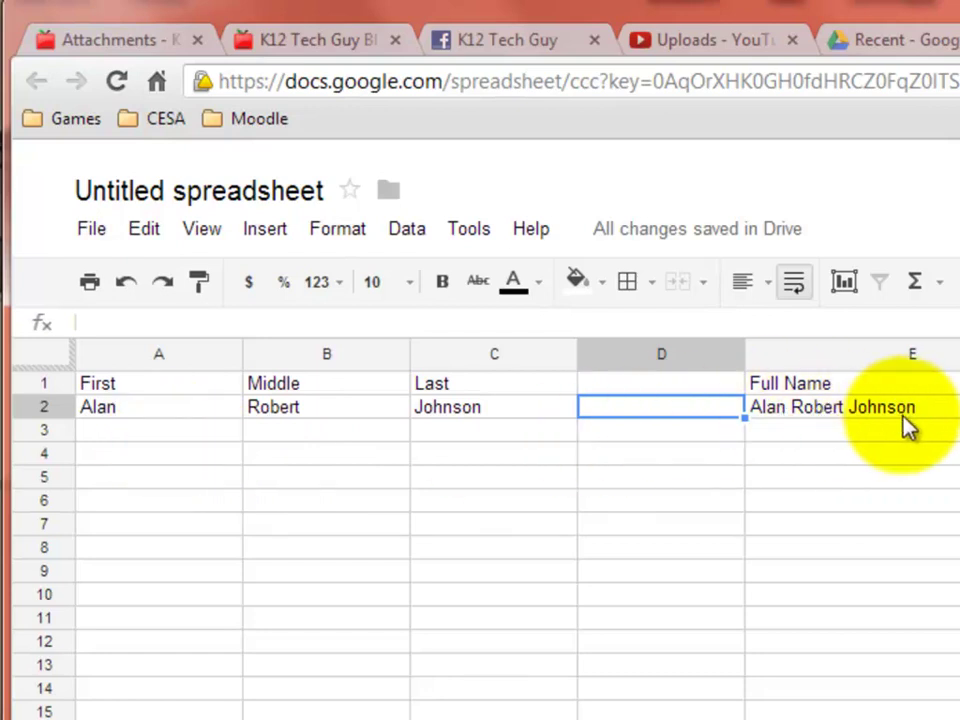
click(232, 436)
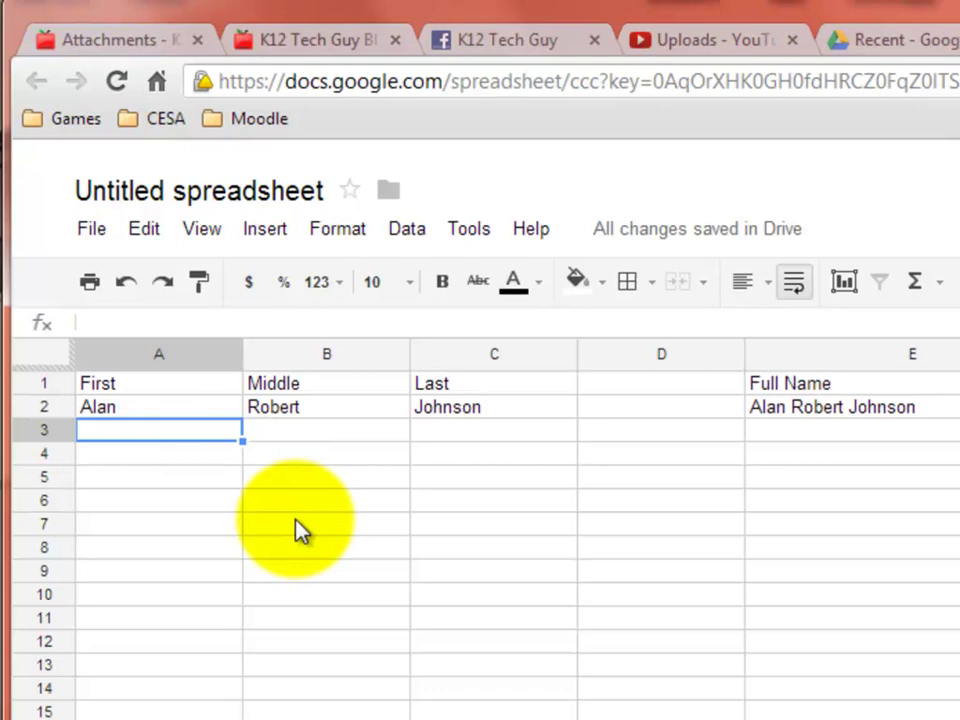
- Enter a sample first, middle and last name in A3–C3
text(Dean)
key(Tab)
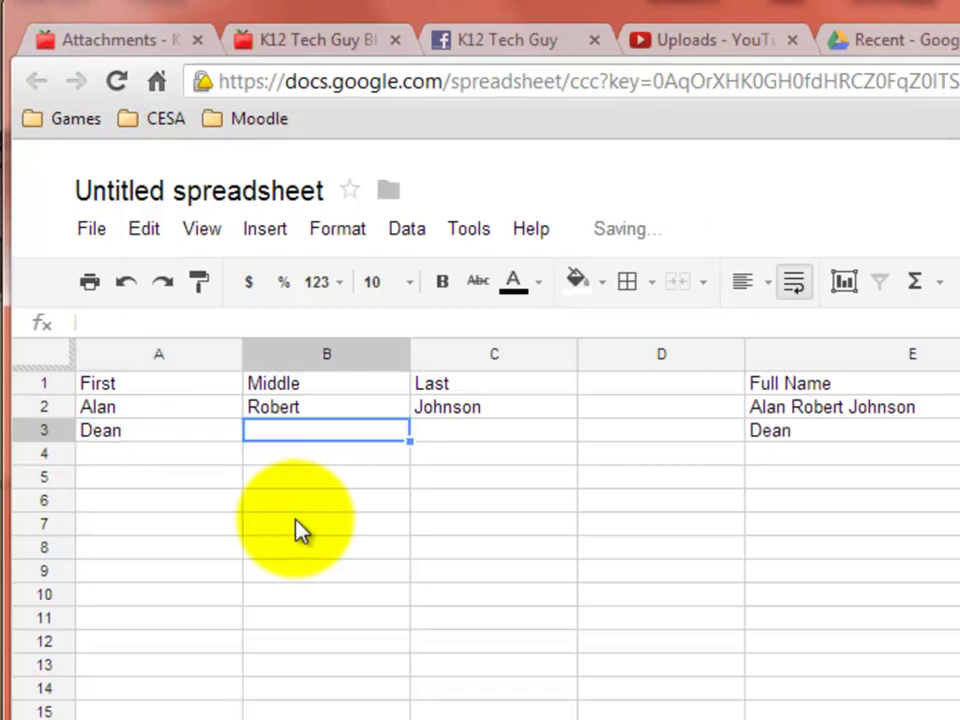
text(Alan)
key(Tab)
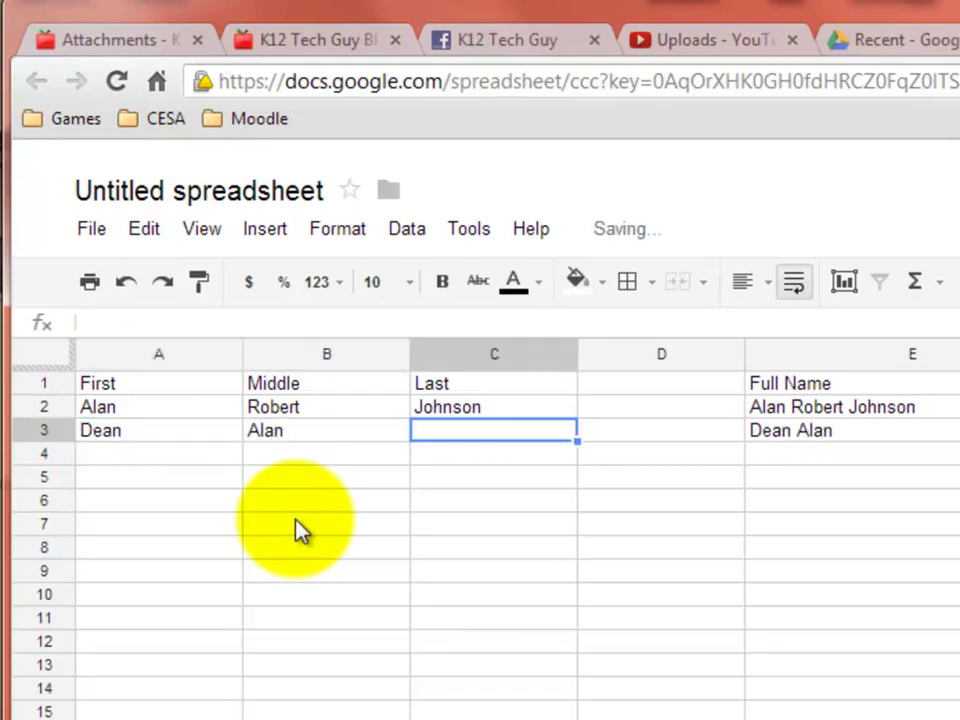
text(FOster)
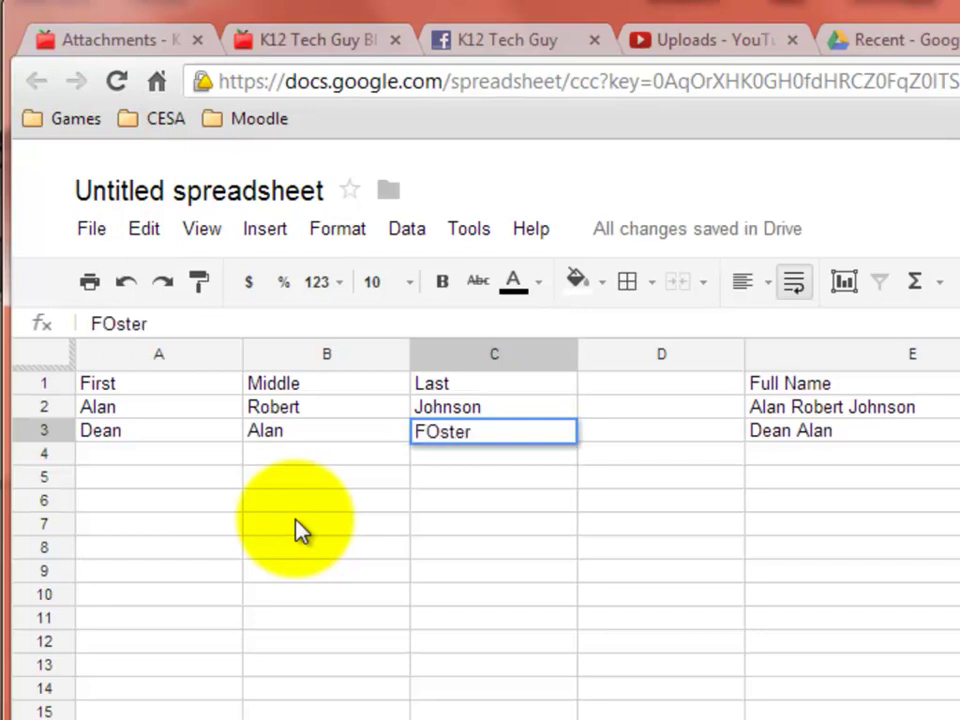
key(Tab)
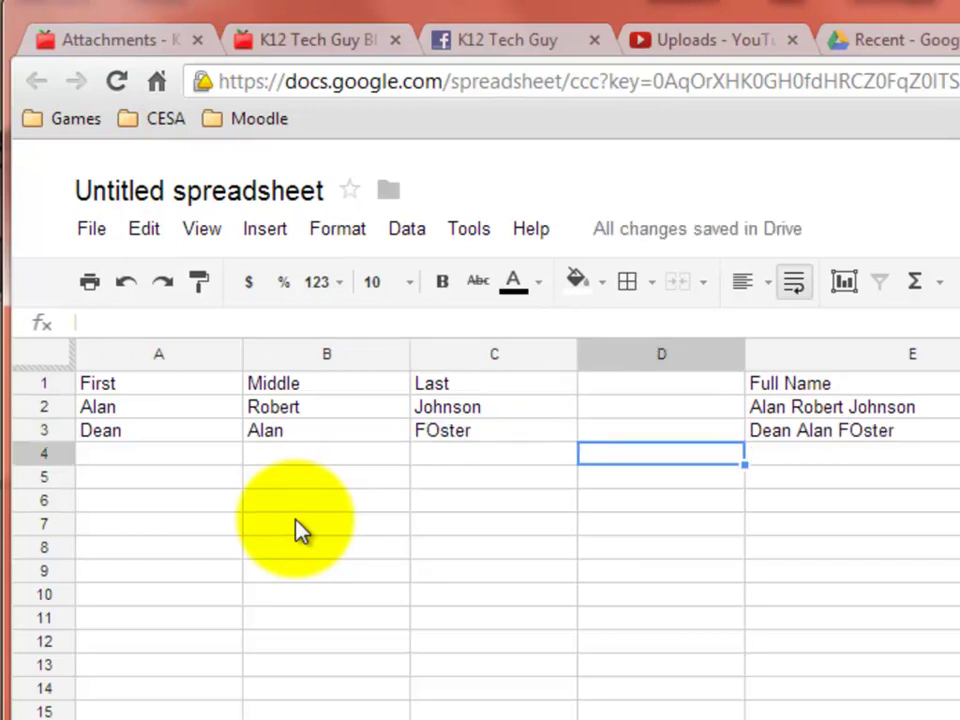
key(Return)
- Enter another sample first, middle and last name in A4–C4
text(Shelby)
key(Tab)
text(Lynn)
key(Tab)
text(Roo)
key(Tab)
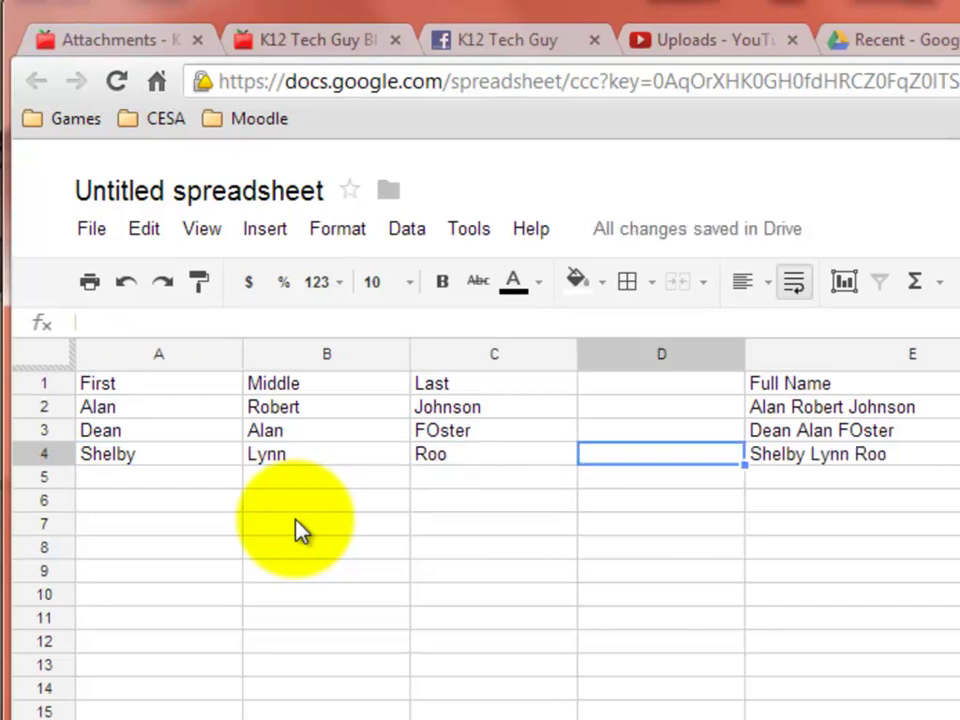
key(Down)
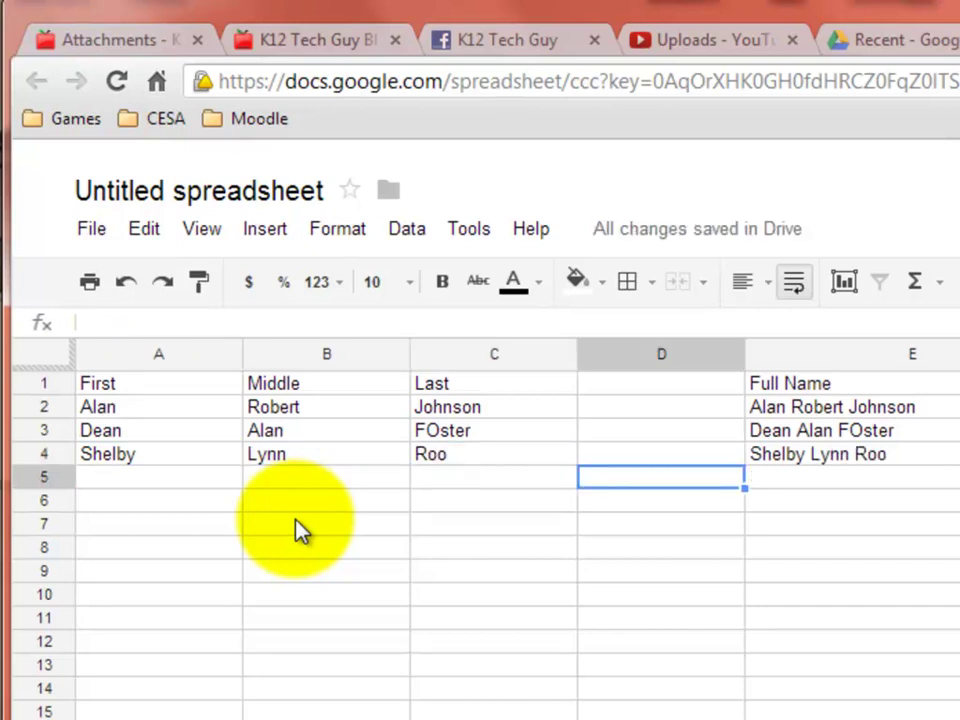
key(Left)
key(Left)
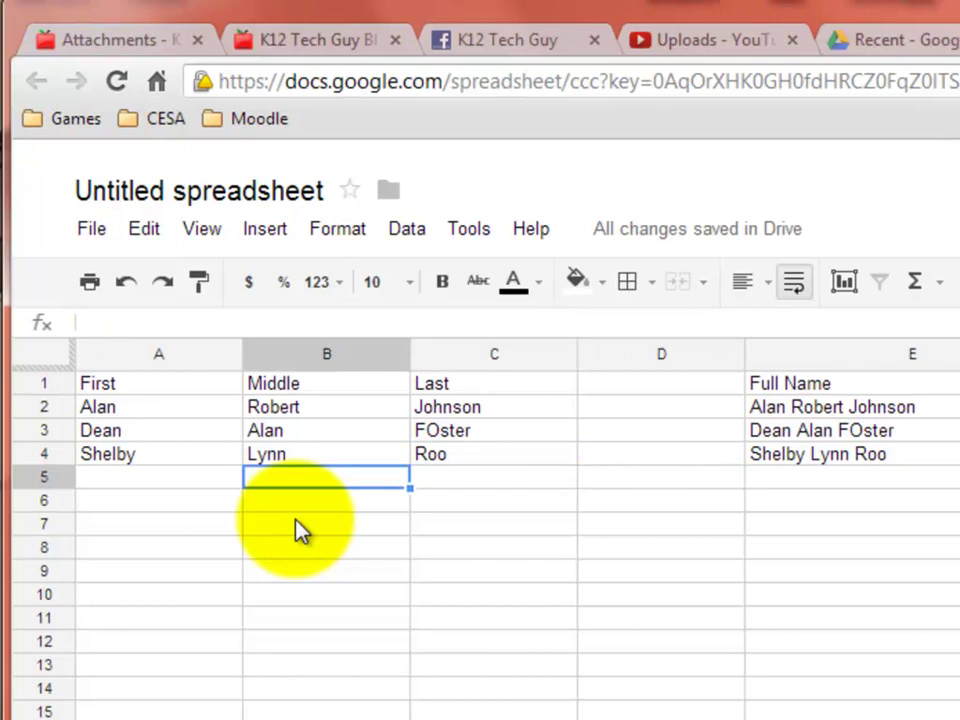